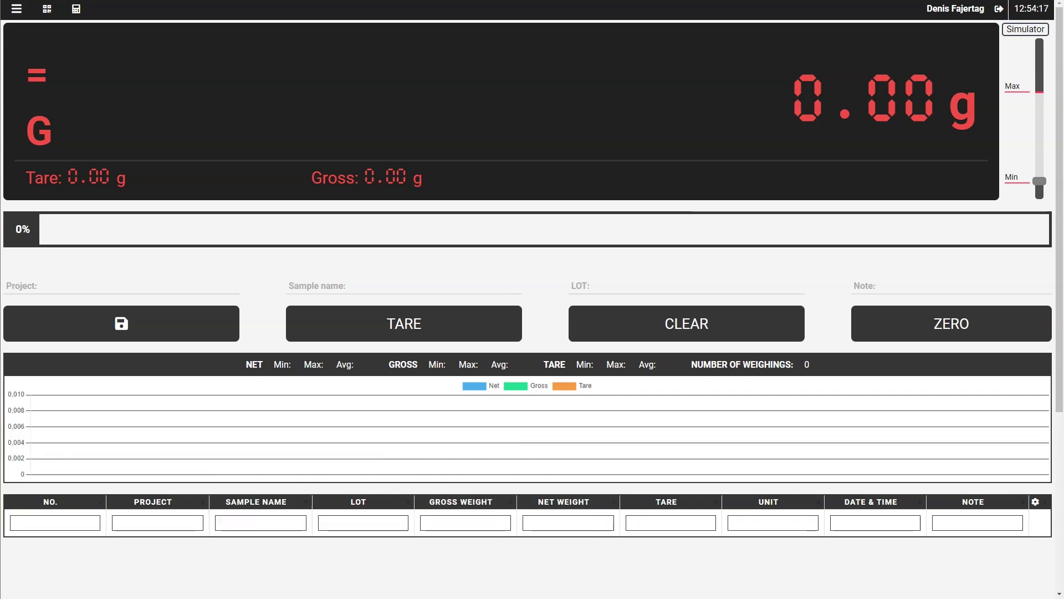
Step: Raise the simulated load to 2827.20 g gross, 46% of capacity
left_click(1043, 155)
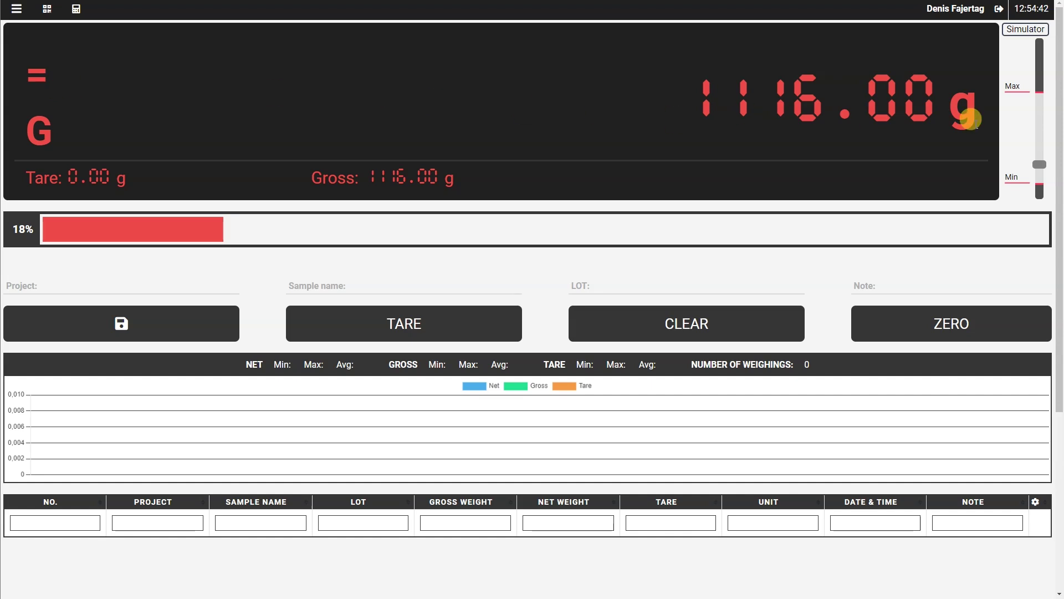
left_click(1037, 128)
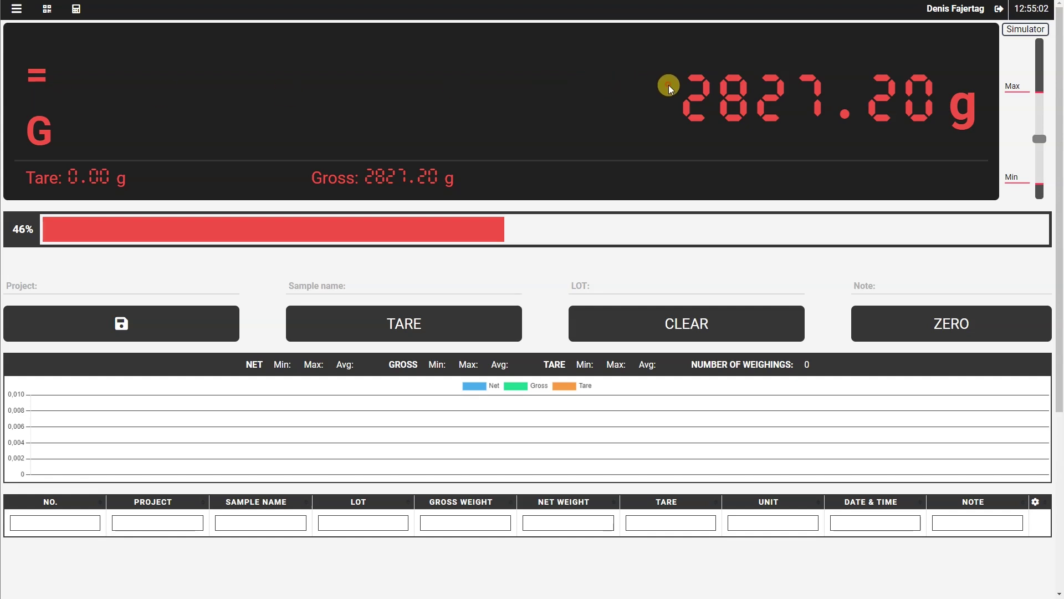
Step: Tare the 2827.20 g load so net reads 0.00 g with 2827.20 g tare
left_click_drag(672, 87, 942, 87)
left_click(943, 87)
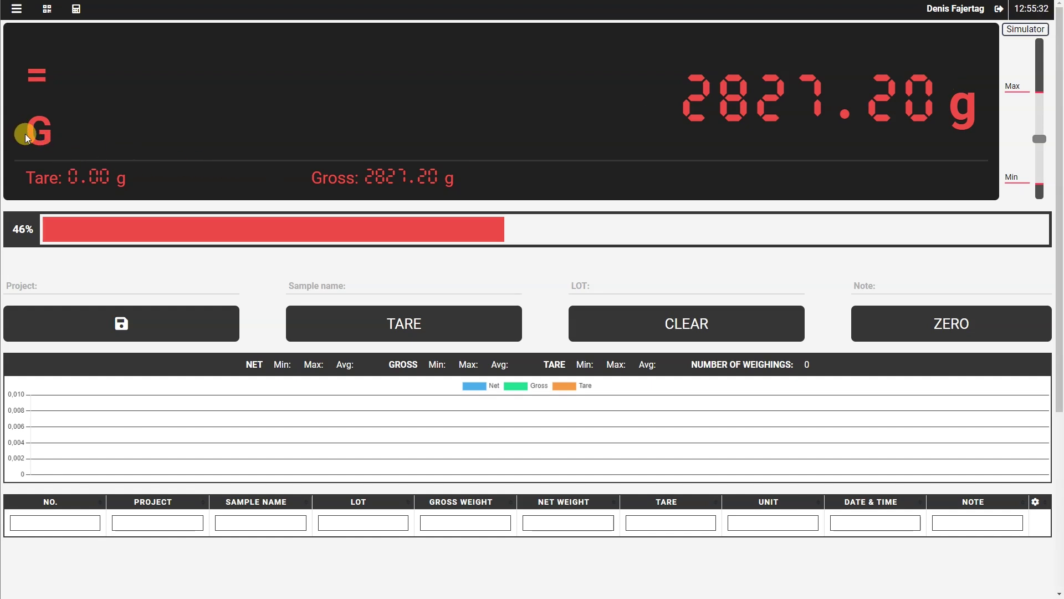
left_click_drag(690, 102, 927, 108)
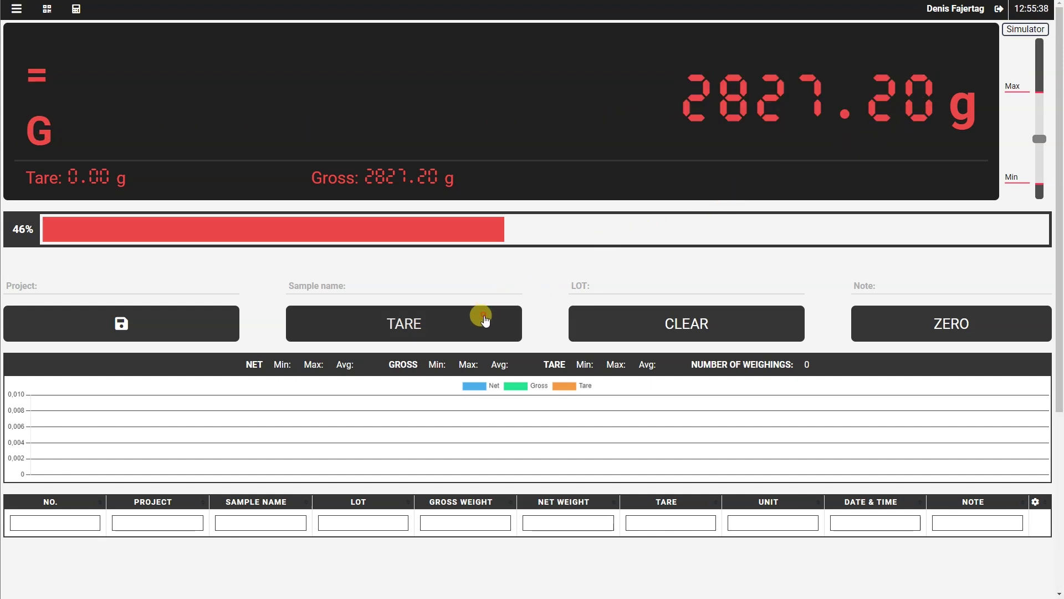
left_click(483, 321)
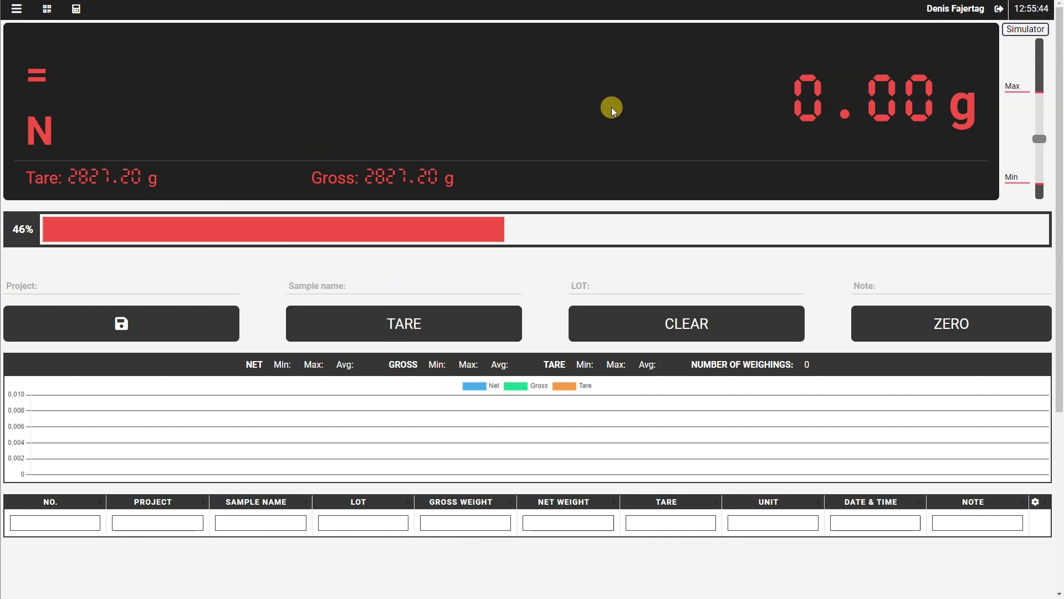
left_click_drag(794, 95, 927, 99)
left_click(929, 98)
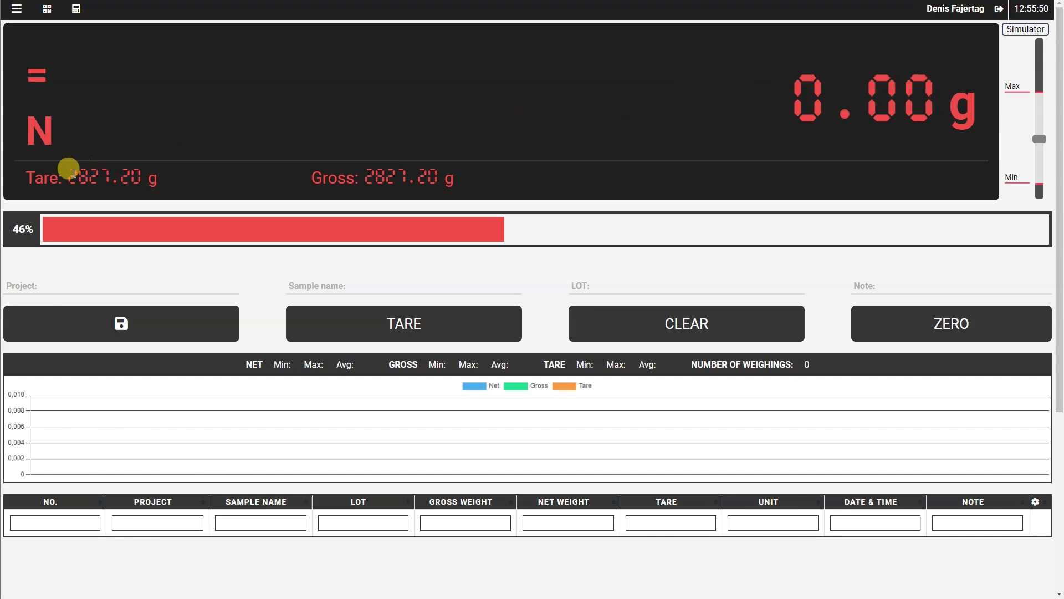
left_click_drag(64, 167, 134, 171)
left_click(135, 167)
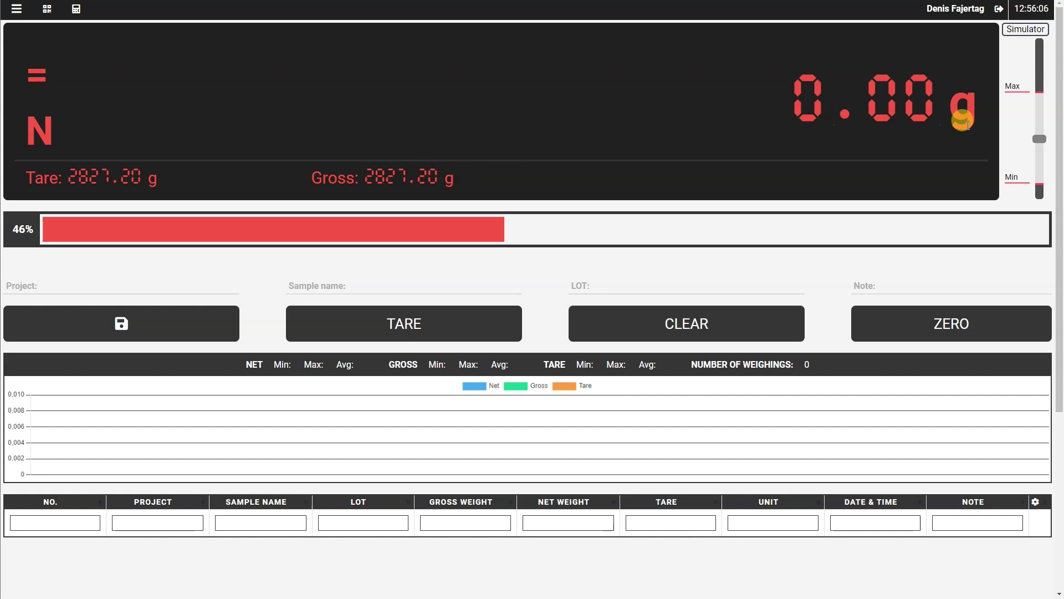
Step: Add 223.20 g extra load, giving 3050.40 g gross over the 2827.20 g tare
left_click_drag(1039, 138, 1043, 131)
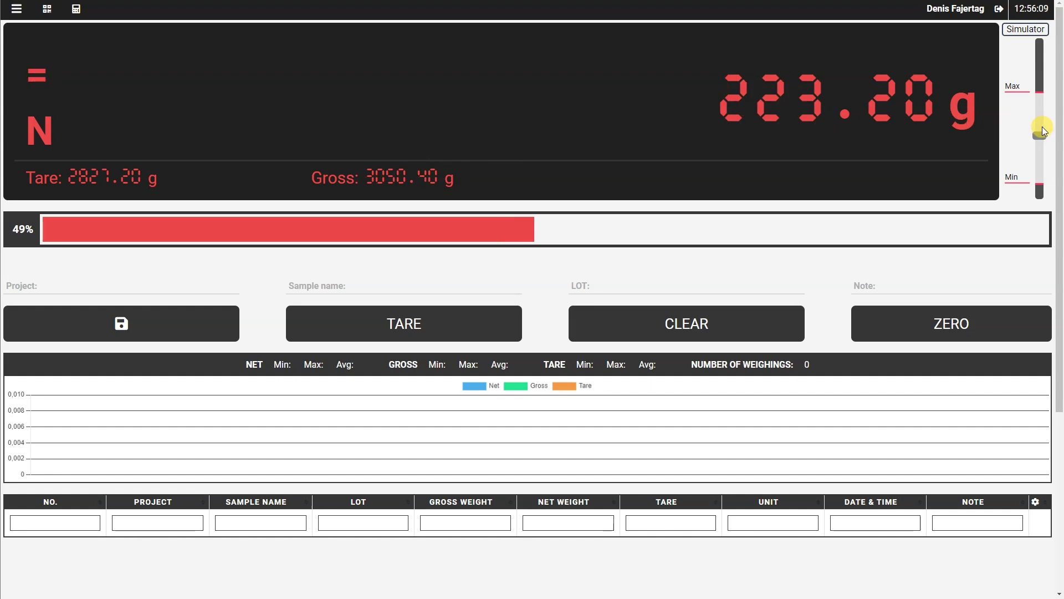
left_click_drag(714, 101, 923, 94)
left_click_drag(67, 173, 131, 170)
left_click_drag(360, 173, 431, 170)
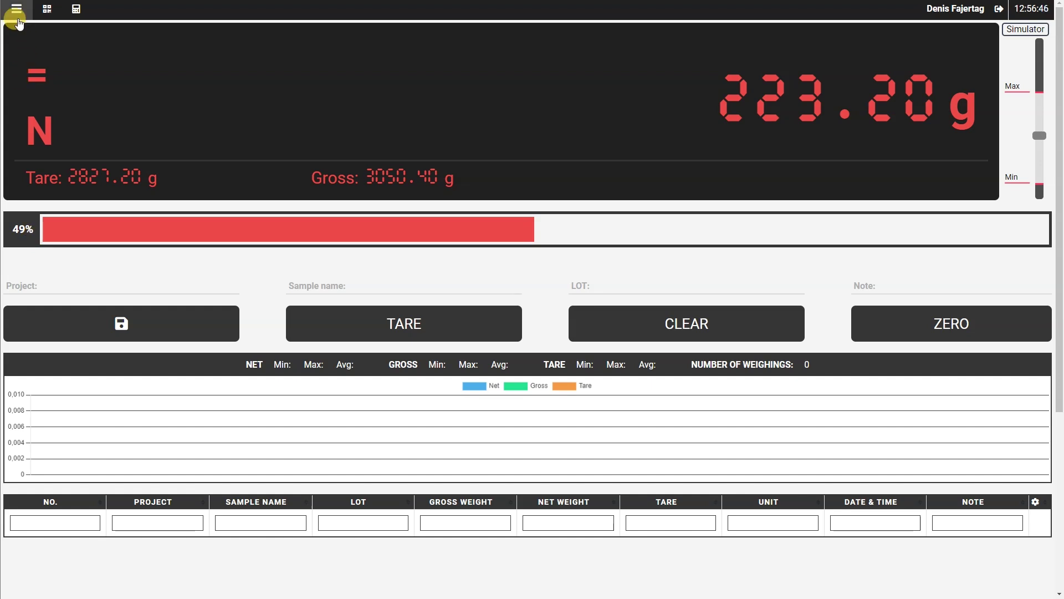
left_click(17, 16)
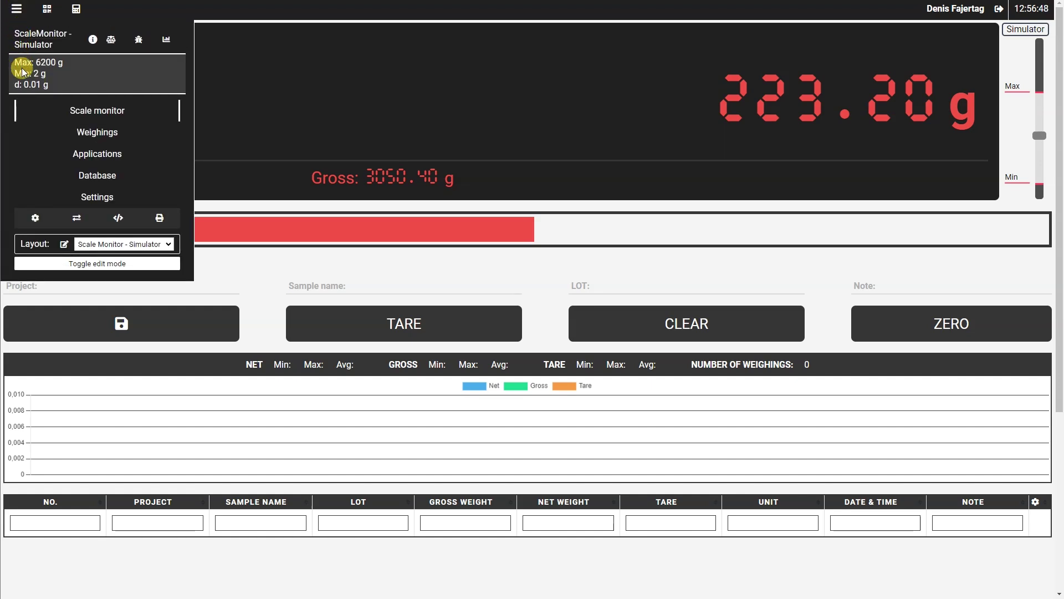
left_click_drag(15, 62, 65, 62)
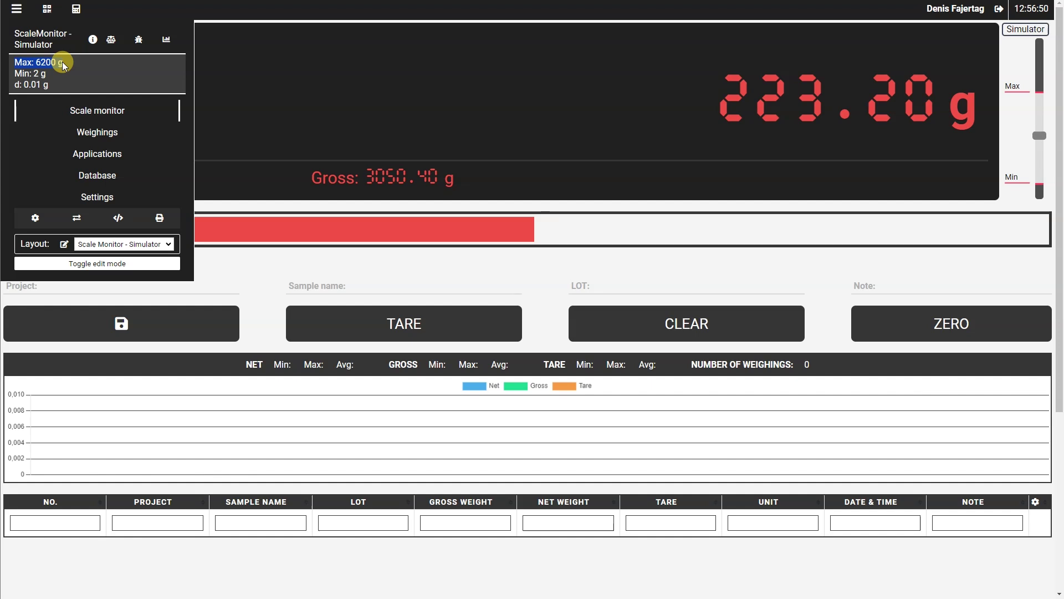
left_click(237, 82)
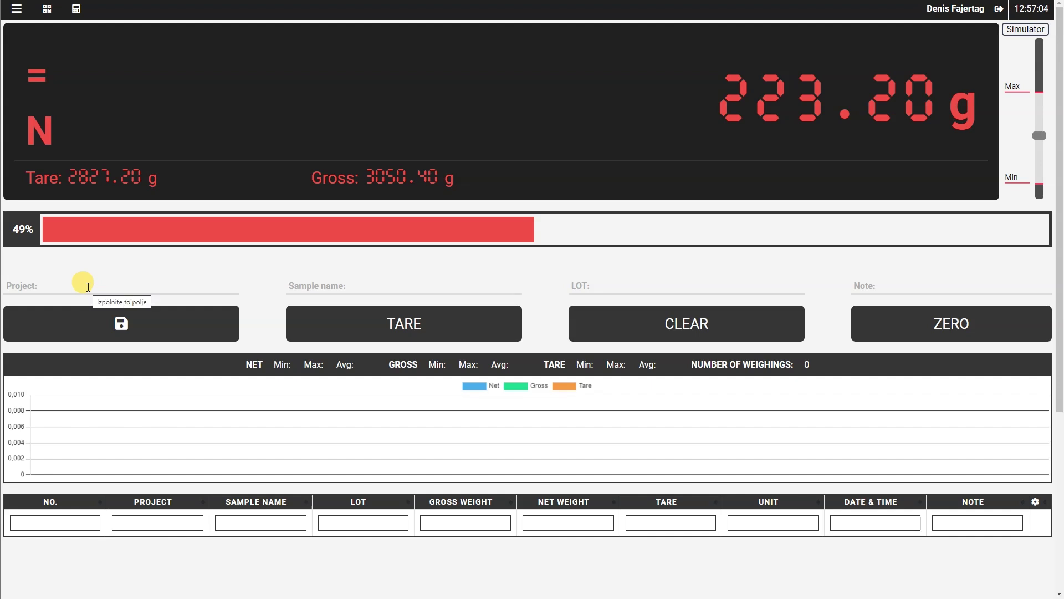
Step: Step through the Project, Sample name, LOT and Note fields of the weighing form
left_click(89, 286)
left_click(304, 284)
left_click(632, 292)
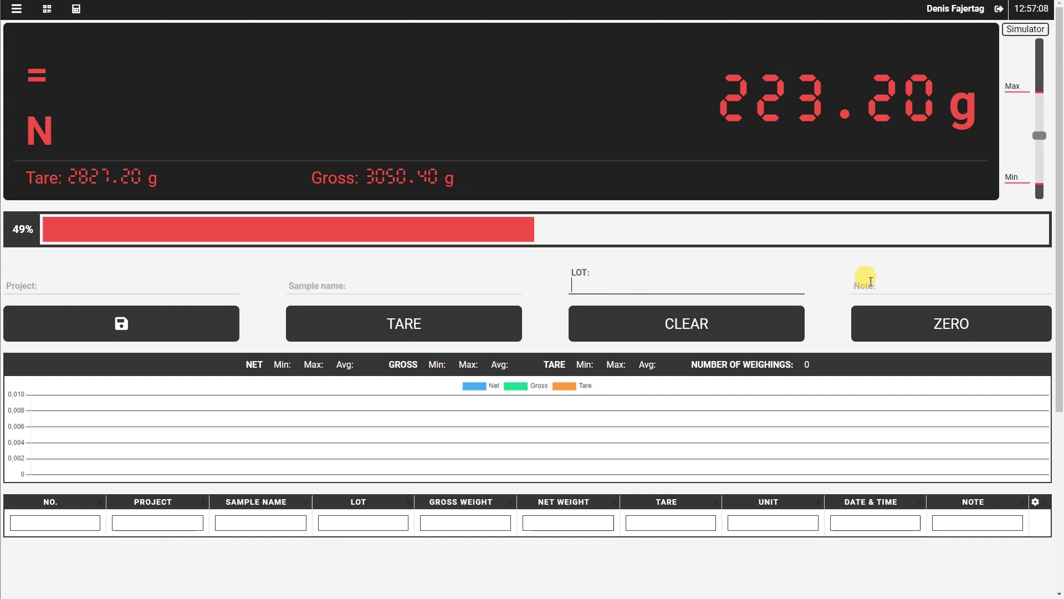
left_click(870, 282)
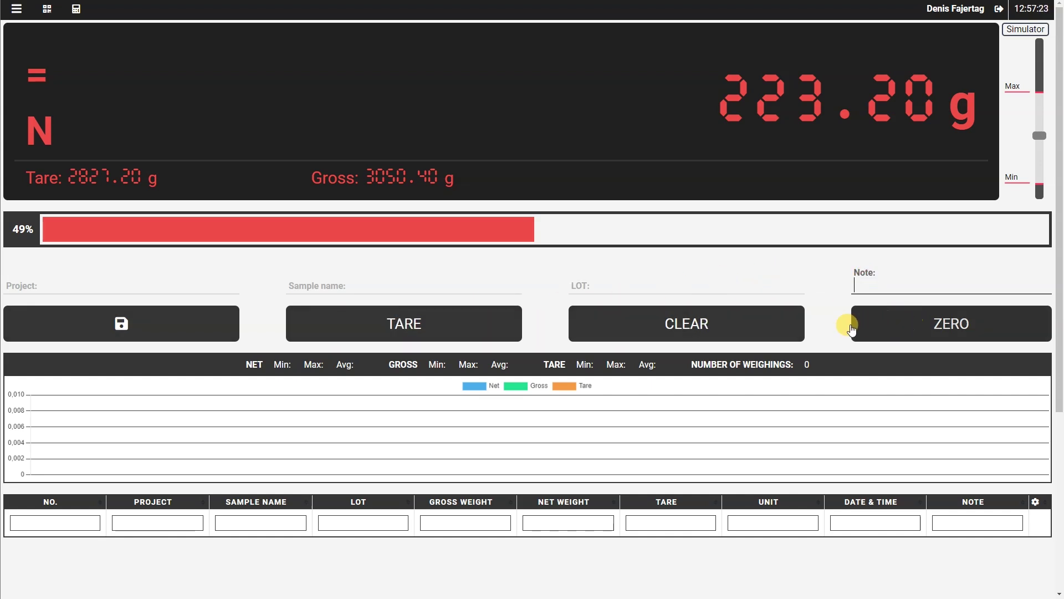
Step: Tare the 3050.40 g load, clear the tare, and zero the scale to 0.00 g
left_click(477, 342)
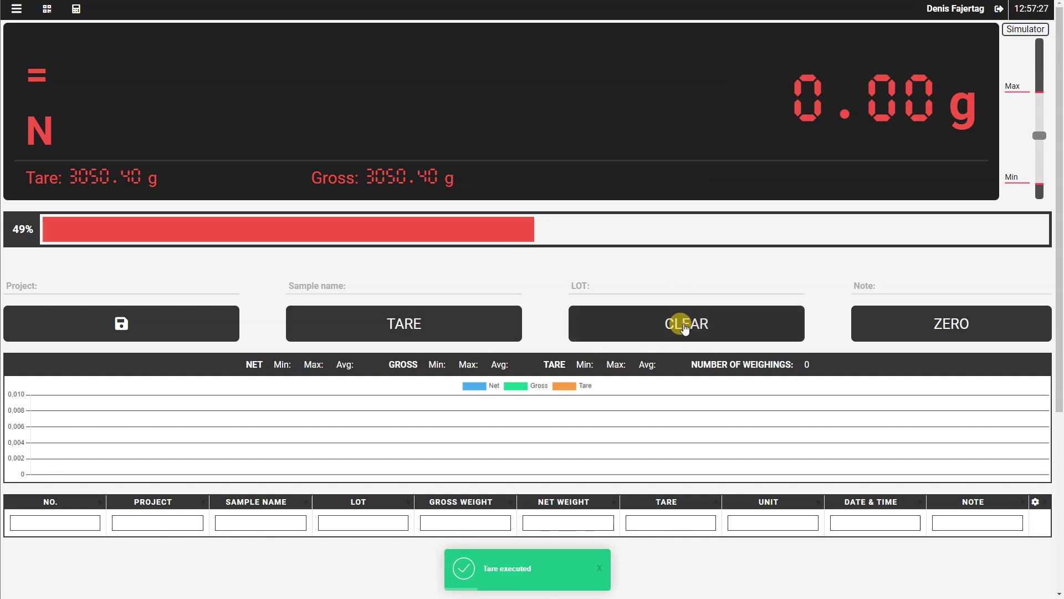
left_click(686, 327)
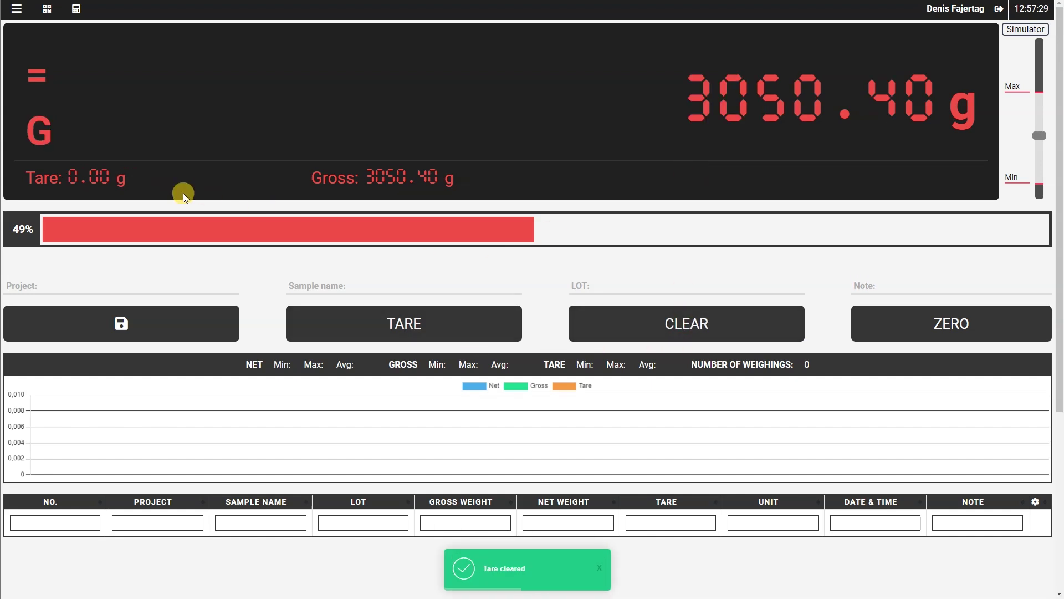
left_click(950, 319)
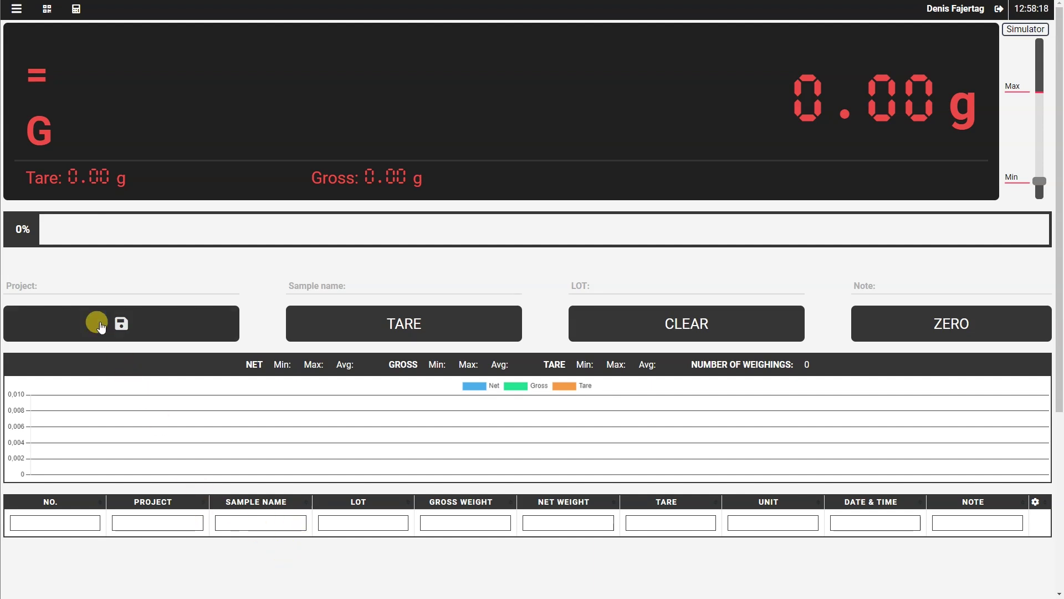
Step: Enter project Learning, sample Test1, LOT 1234 and note 'My 1st weighing with SM'
left_click(79, 286)
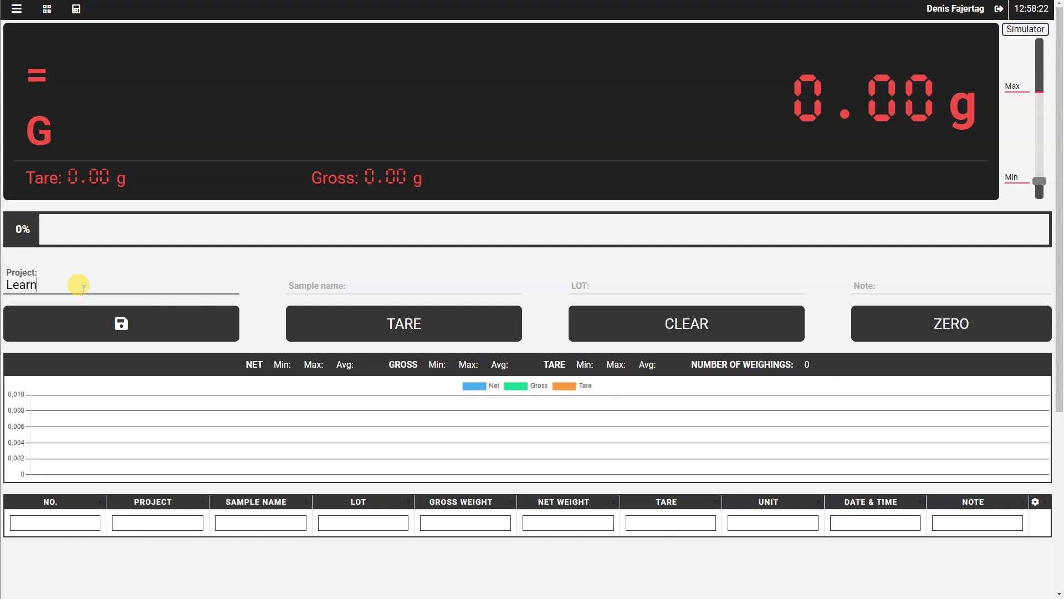
key("Tab")
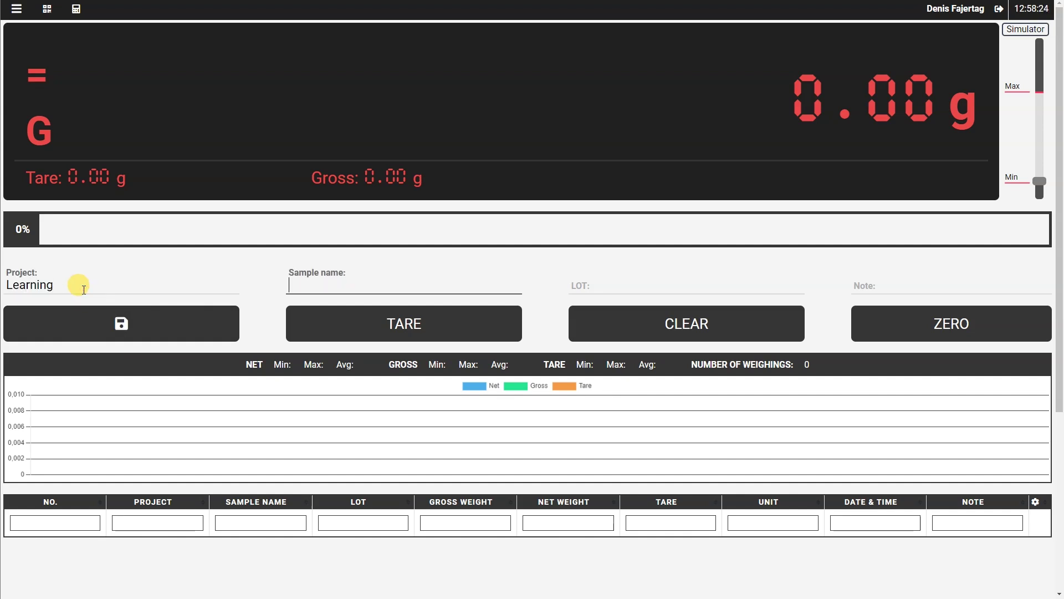
key("Tab")
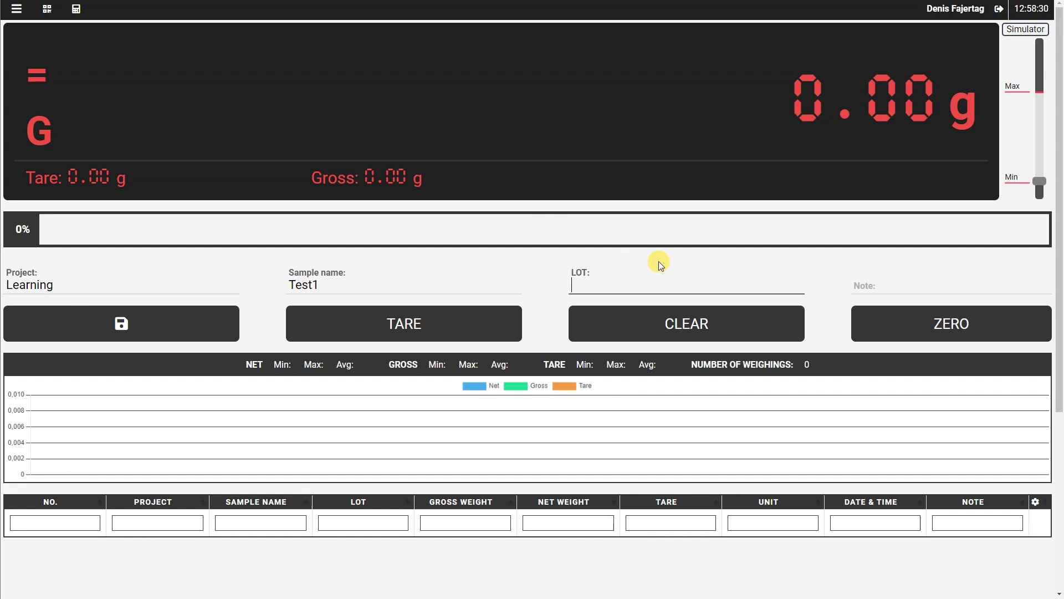
type("1234")
key("Tab")
type("M")
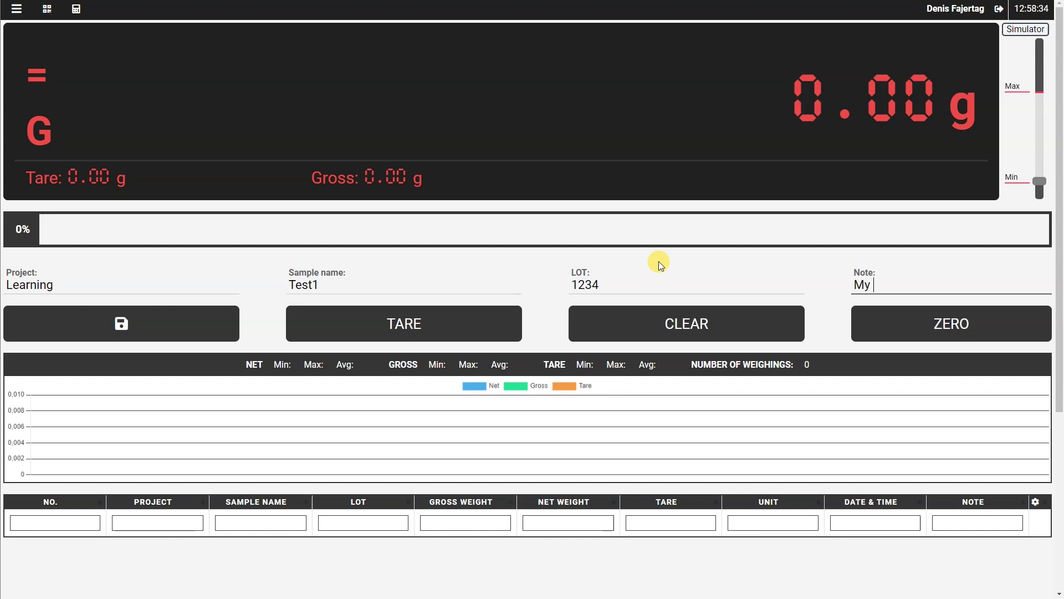
type("y 1st weighing with SM")
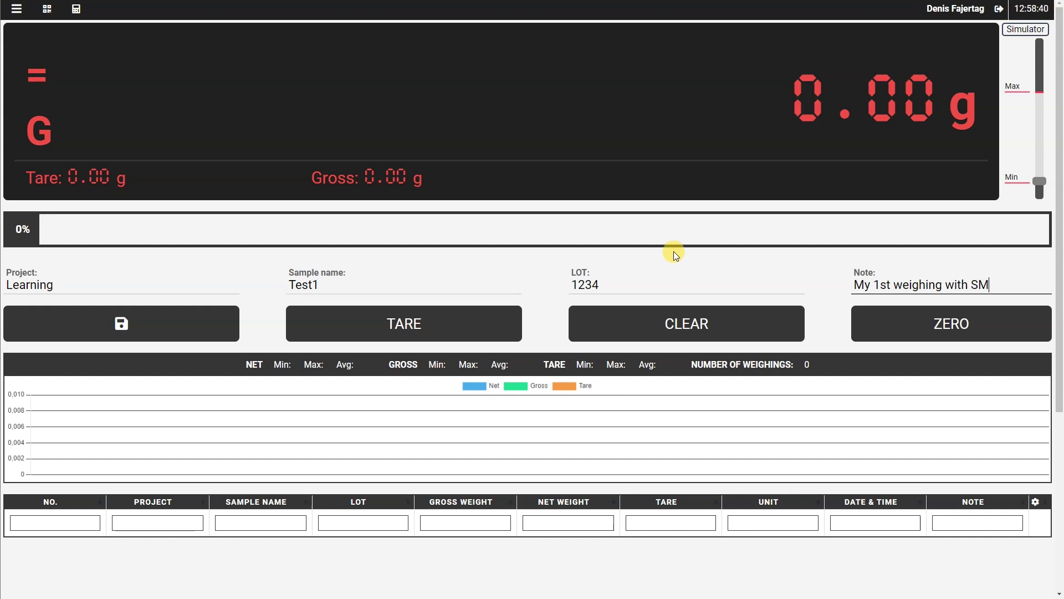
Step: Tare a 372 g container, add the sample for 892.80 g net, and save weighing 129
left_click(1035, 158)
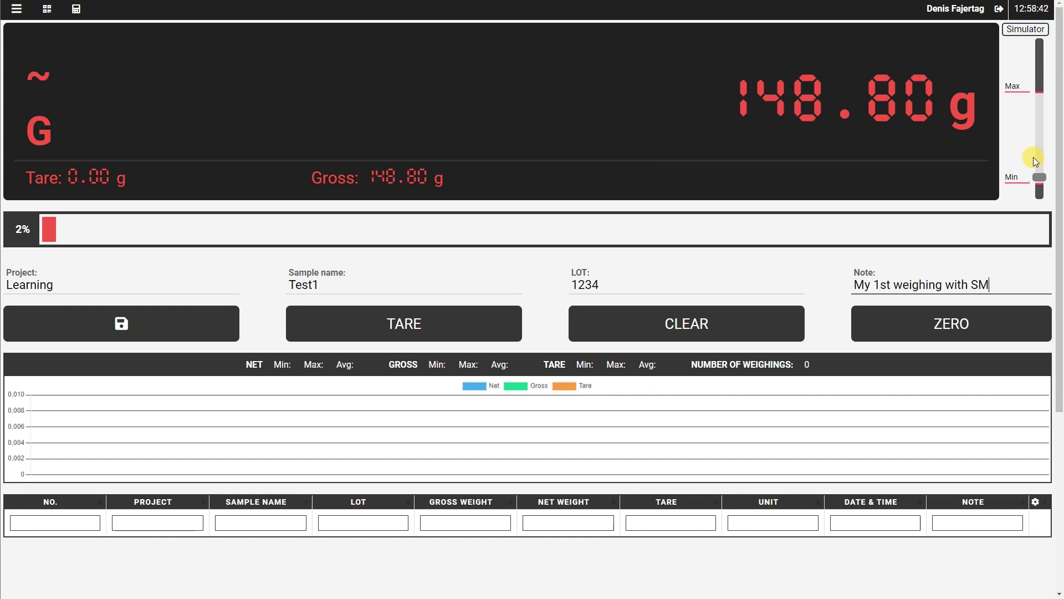
left_click(467, 316)
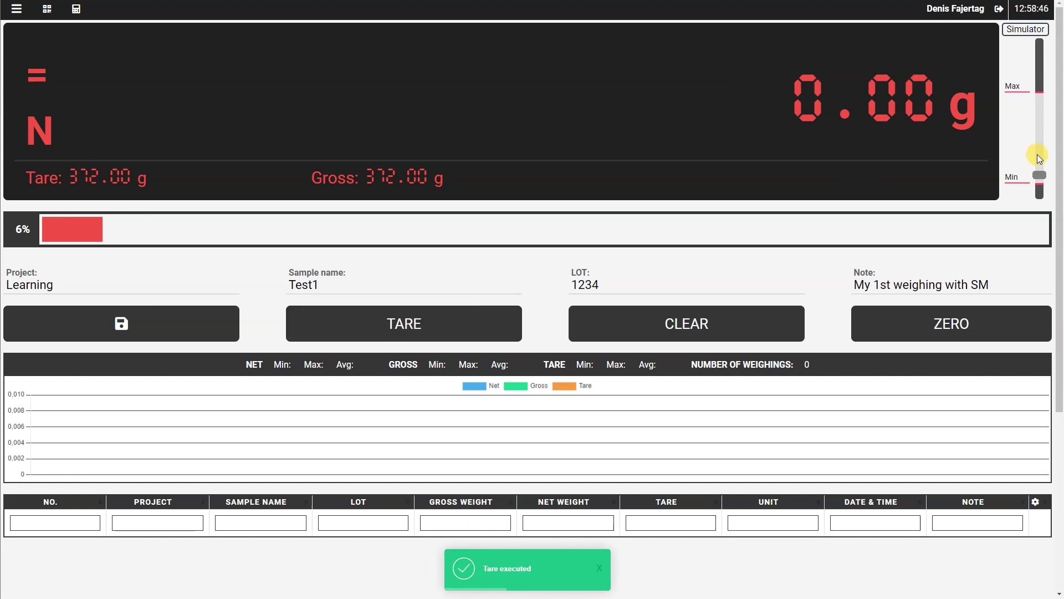
left_click(1037, 156)
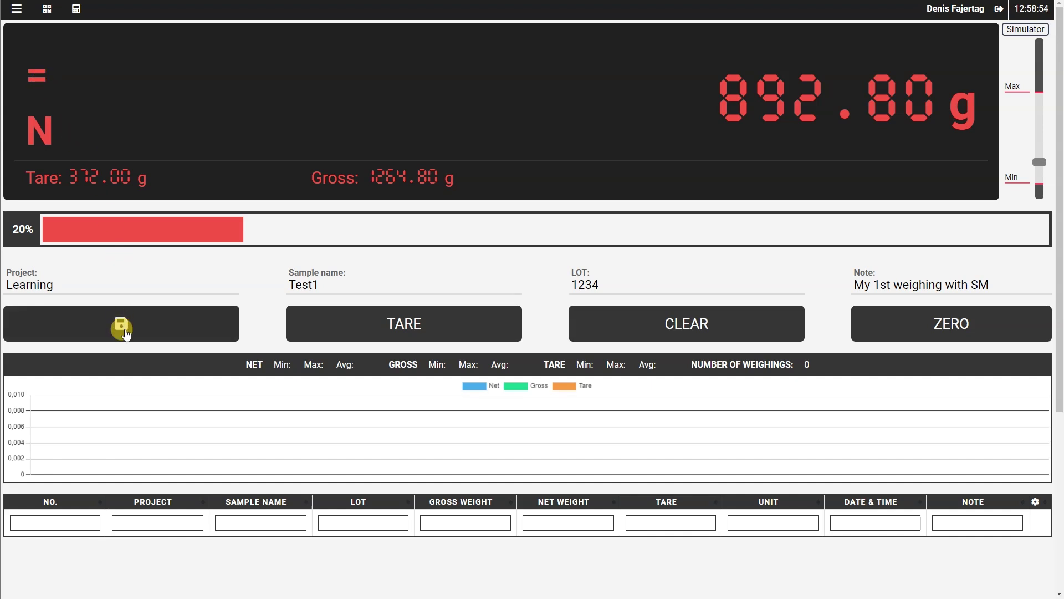
left_click(126, 333)
Step: Scroll the weighing list to review saved entry 129
scroll(168, 464, "down", 1)
scroll(168, 465, "down", 2)
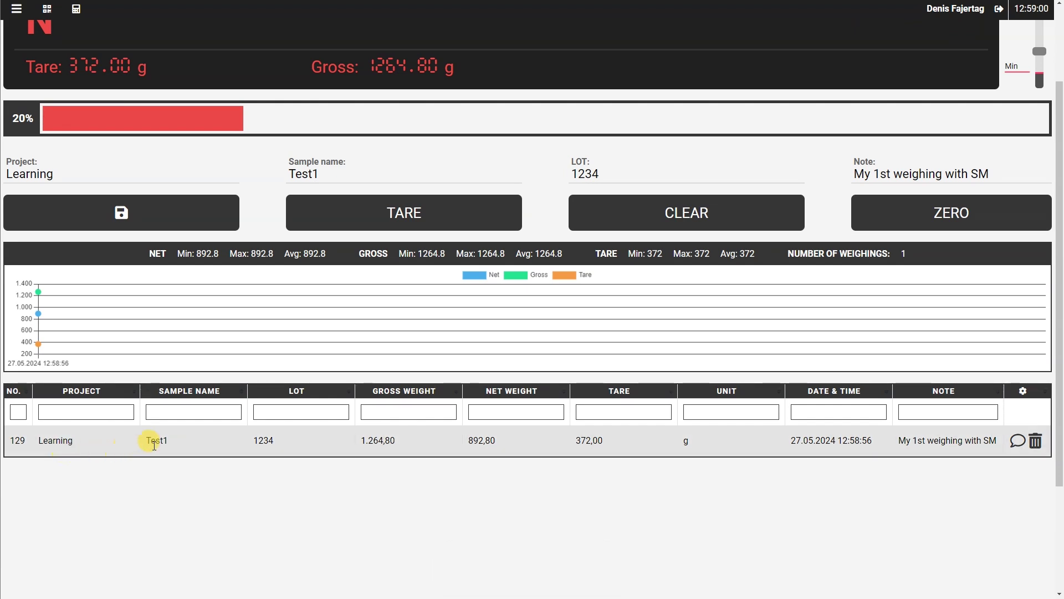
scroll(344, 445, "up", 1)
scroll(345, 445, "up", 2)
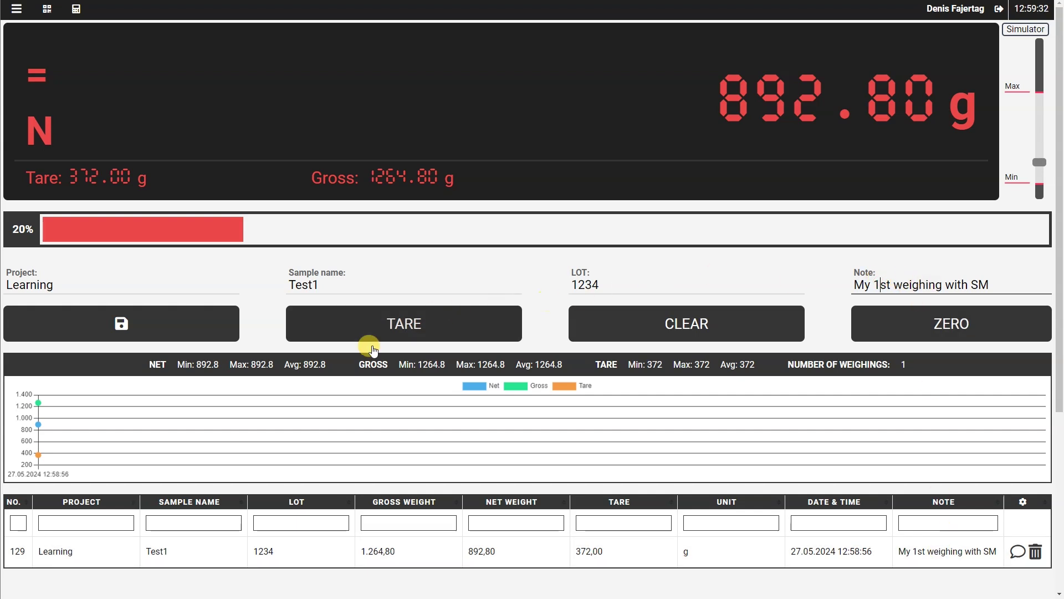
Step: Zero the scale and change the sample name from Test1 to Test2
left_click(934, 324)
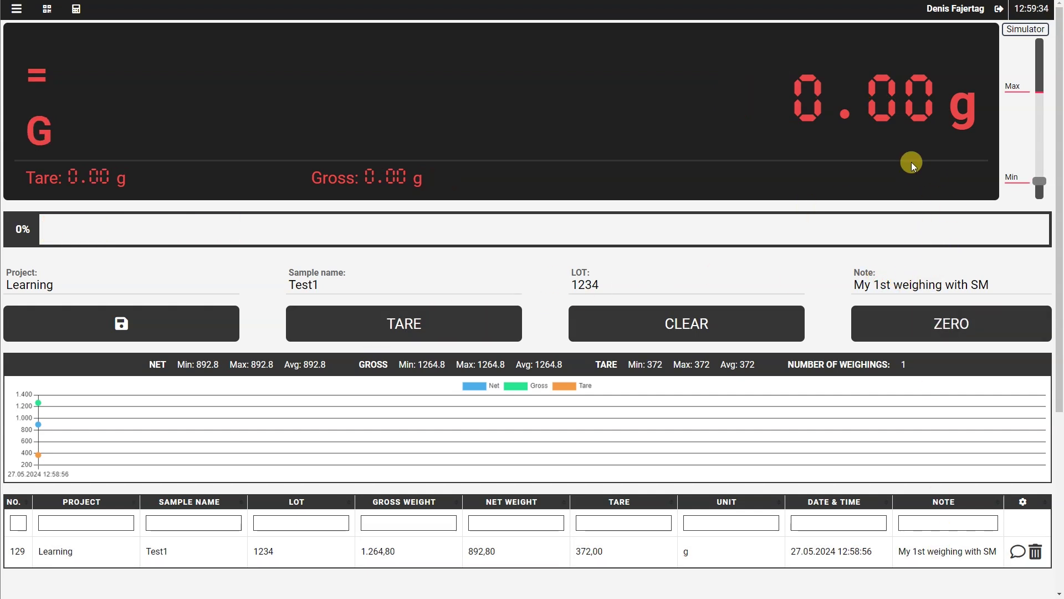
left_click(358, 281)
key("BackSpace")
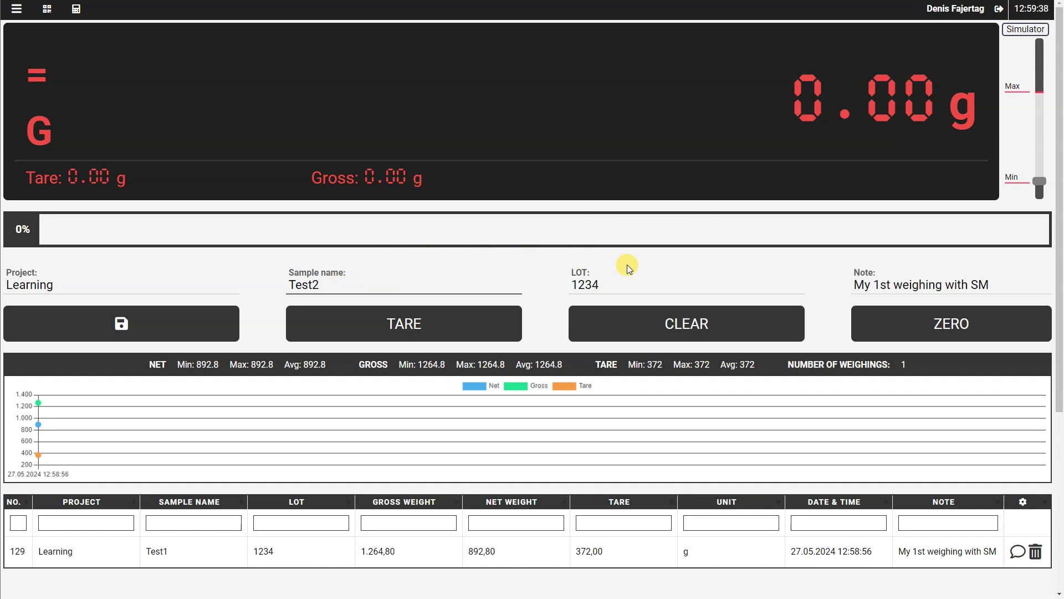
Step: Change the note to 'My 2nd weighing with SM' and load 148.80 g onto the scale
left_click(876, 284)
double_click(877, 285)
type("2nd")
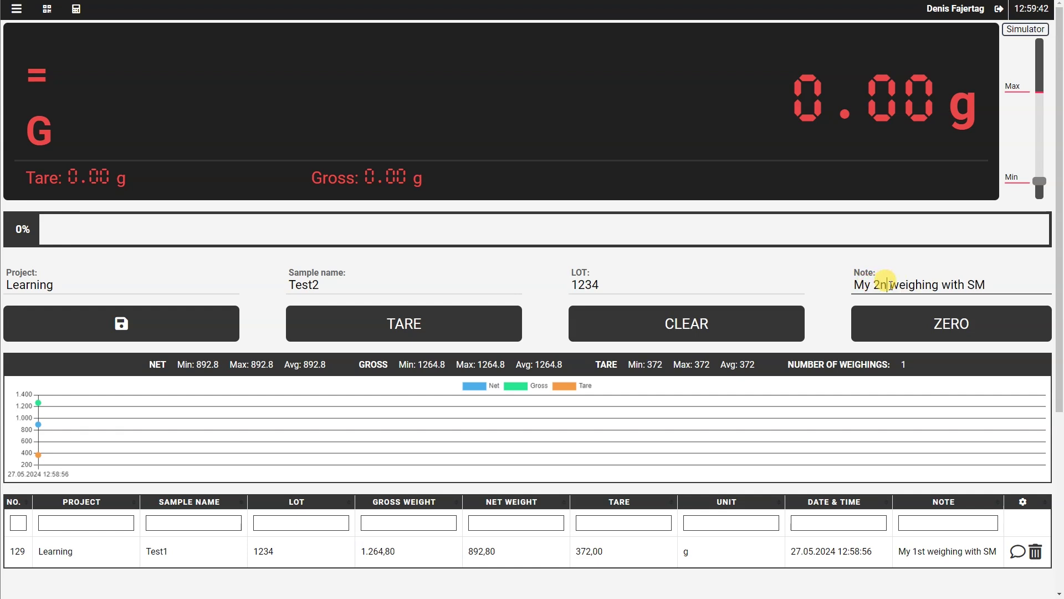
left_click(1036, 162)
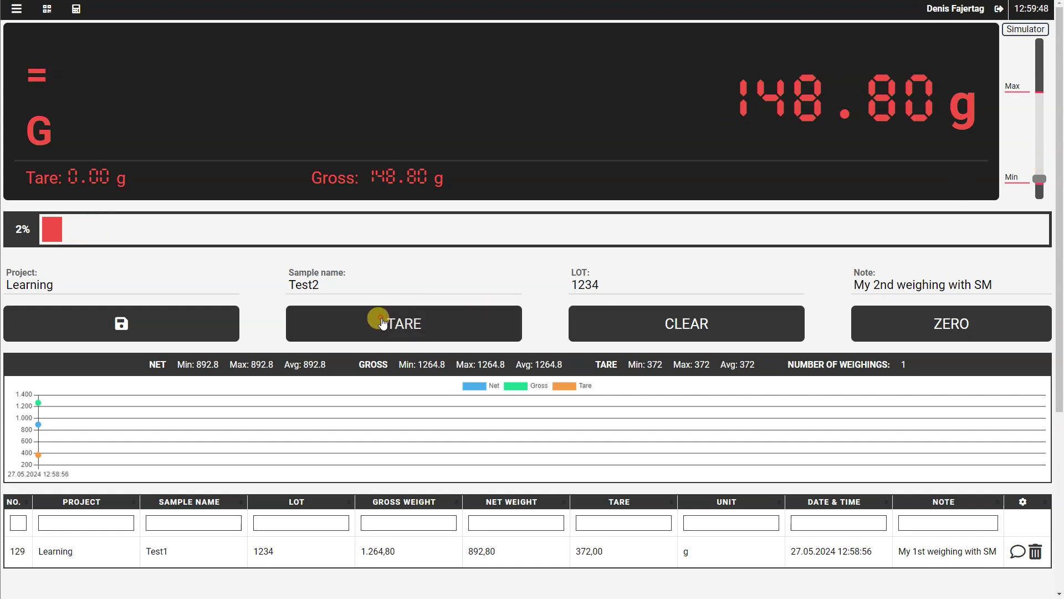
Step: Tare the 148.80 g container, add the sample for 1971.60 g net, and save weighing 130
left_click(381, 320)
left_click(1041, 133)
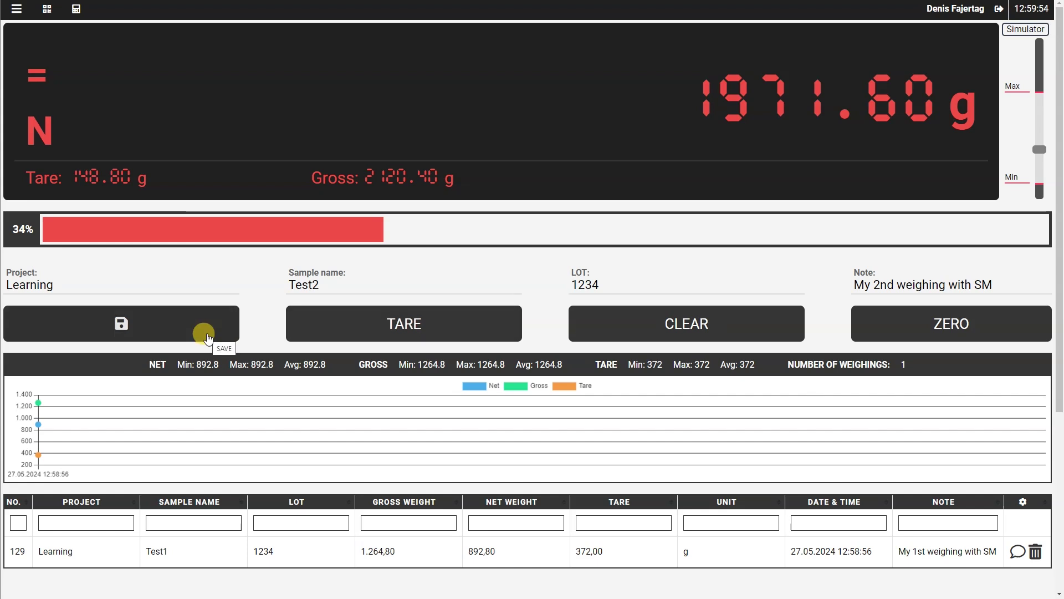
left_click(208, 338)
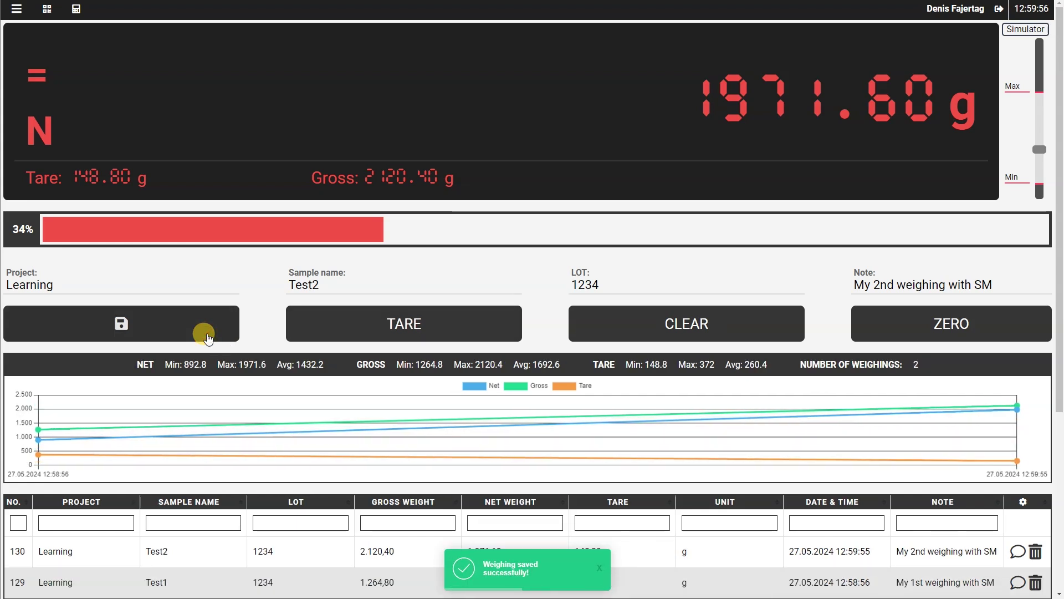